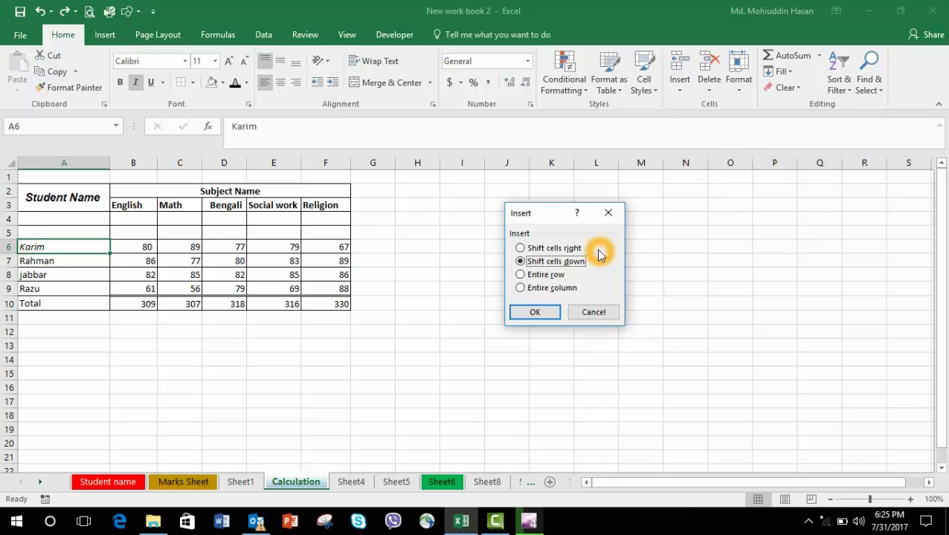
# Insert an entire row at row 6 and an entire column before the Student Name column
pyautogui.click(529, 276)
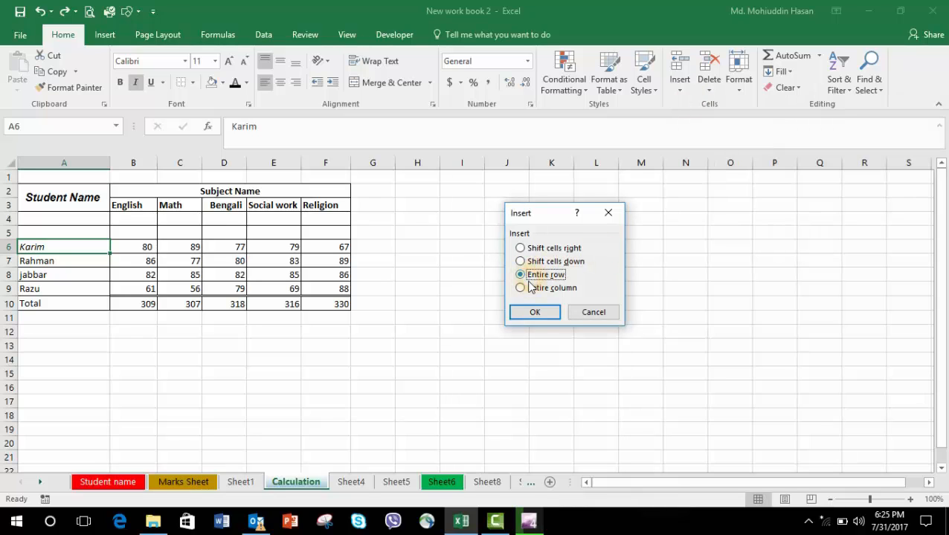
pyautogui.click(526, 312)
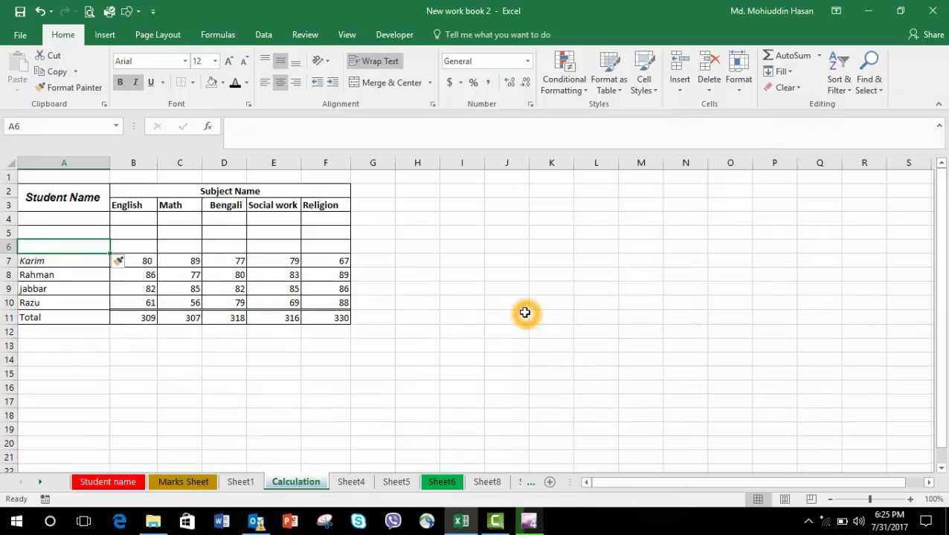
pyautogui.click(679, 89)
pyautogui.click(706, 106)
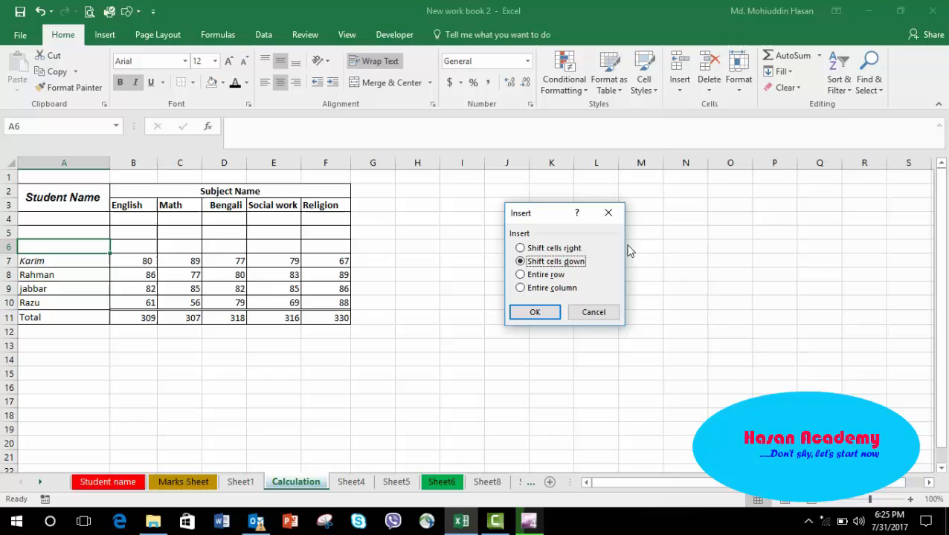
pyautogui.click(533, 289)
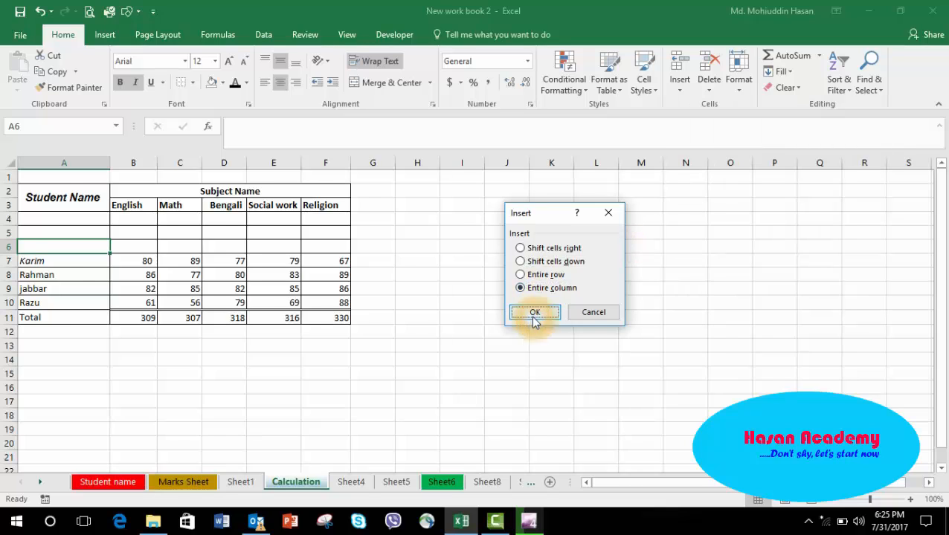
pyautogui.click(534, 313)
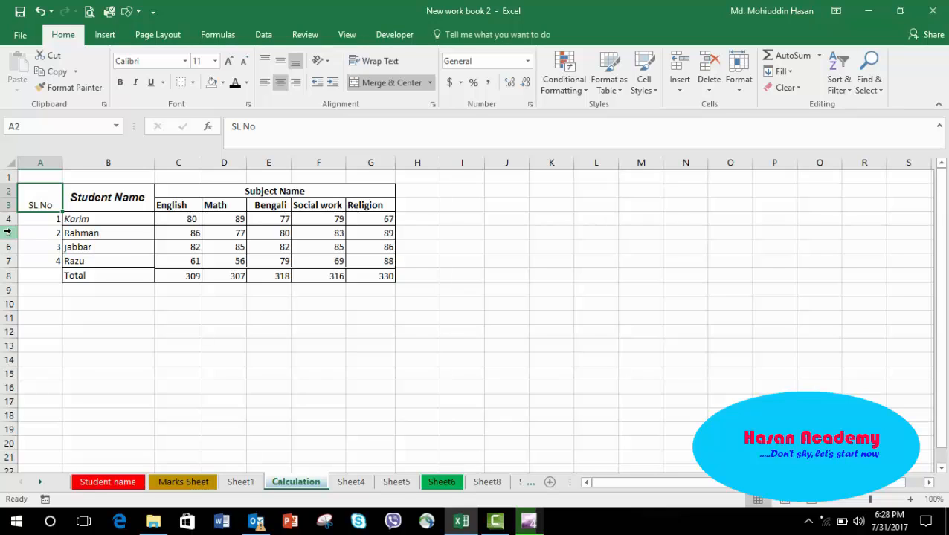
# Clear the contents of cells B5:G5, and undo the clearing
pyautogui.click(6, 232)
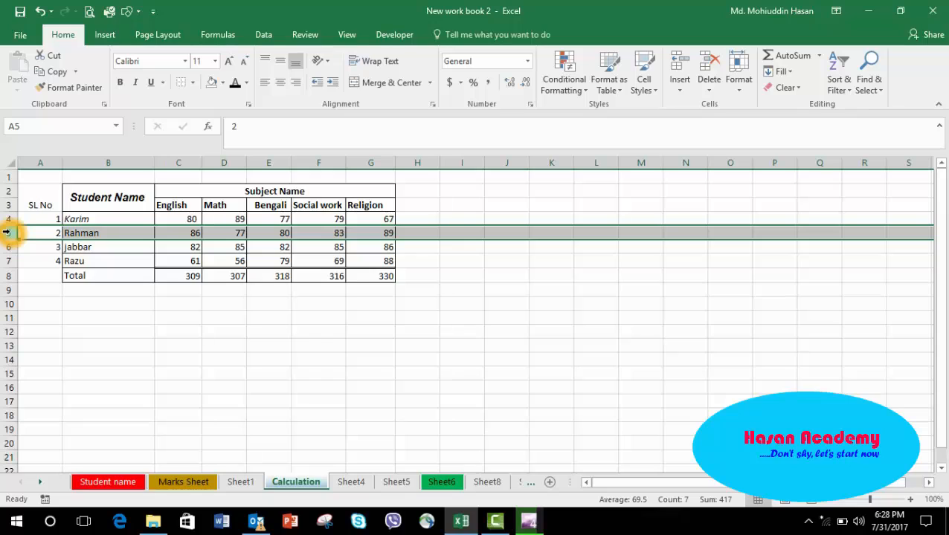
pyautogui.press('Right')
pyautogui.hotkey('shift', 'Right')
pyautogui.hotkey('shift', 'Right')
pyautogui.hotkey('shift', 'Right')
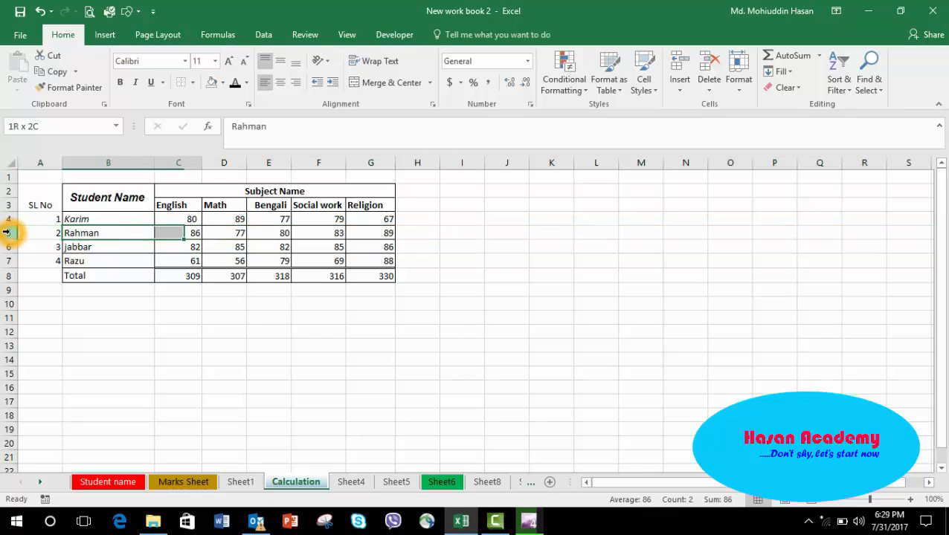
pyautogui.hotkey('shift', 'Right')
pyautogui.hotkey('shift', 'Right')
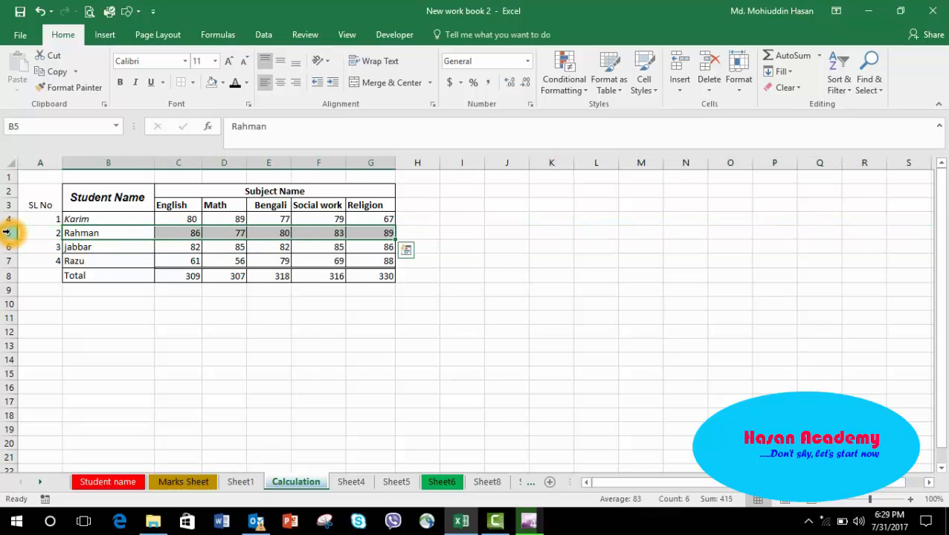
pyautogui.press('Delete')
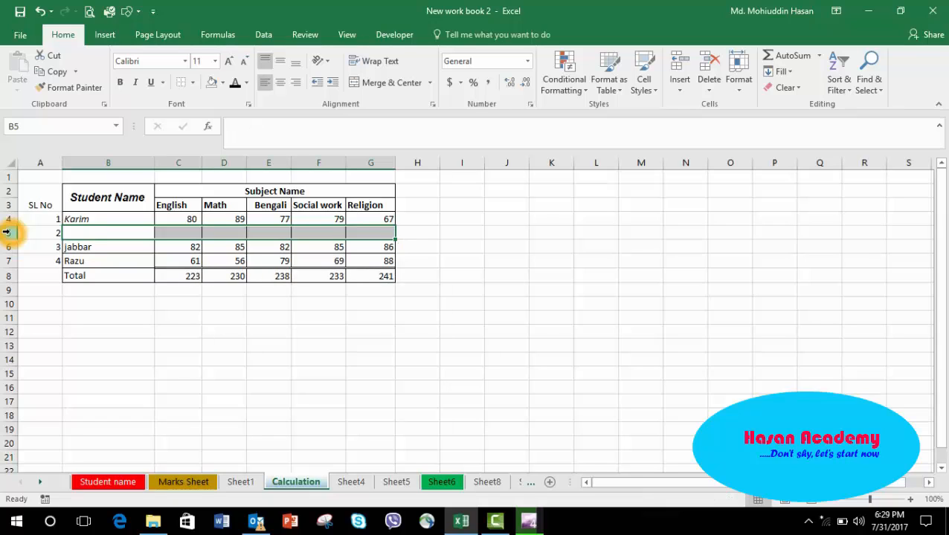
pyautogui.hotkey('ctrl', 'z')
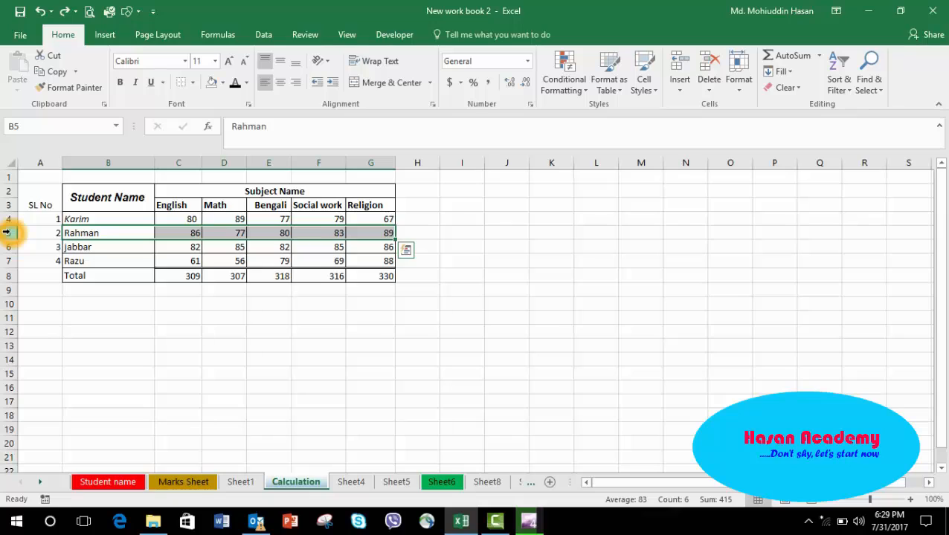
# Delete the whole of row 5 from the marks table, and undo the deletion
pyautogui.click(6, 232)
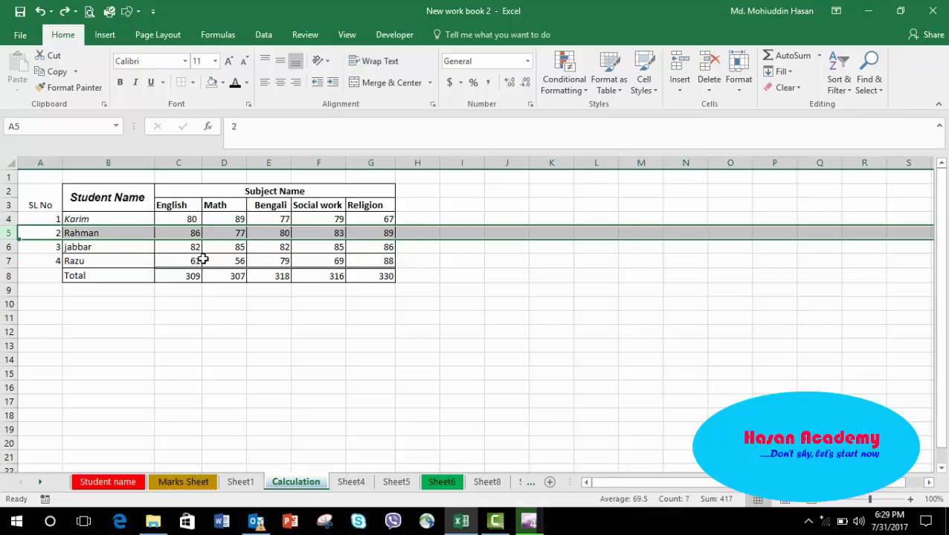
pyautogui.click(6, 232)
pyautogui.click(5, 235)
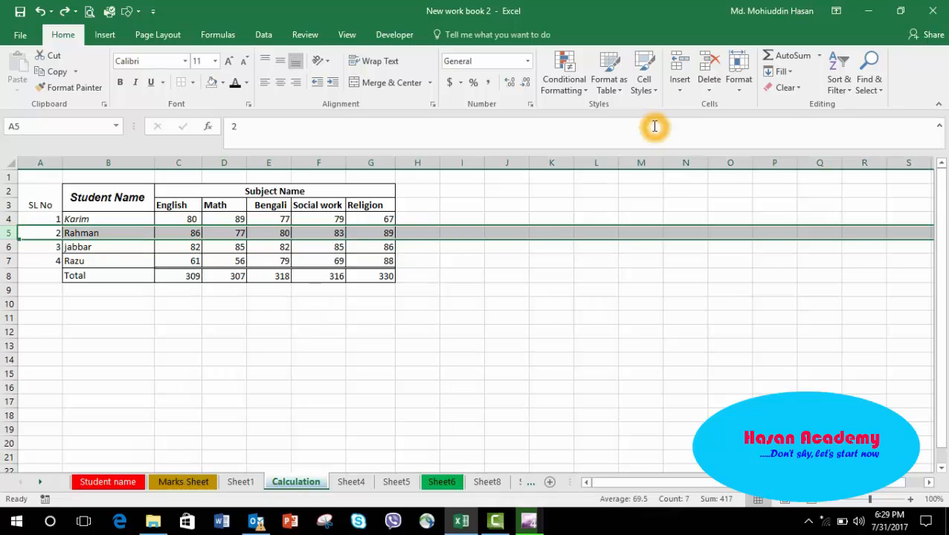
pyautogui.click(711, 87)
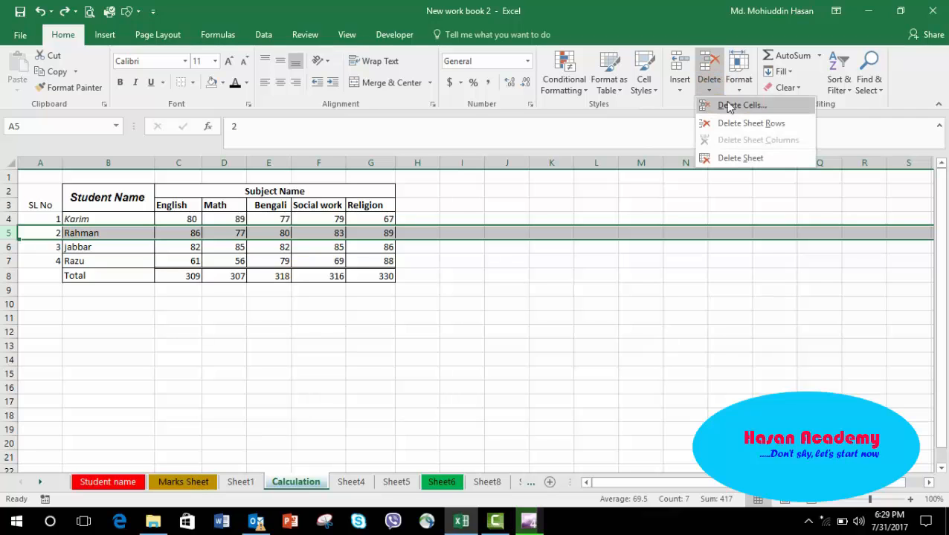
pyautogui.click(729, 106)
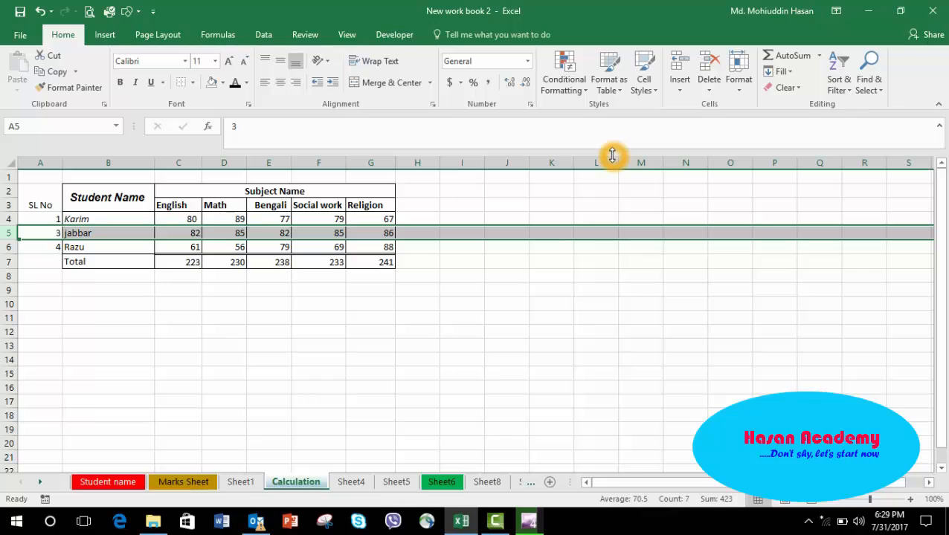
pyautogui.hotkey('ctrl', 'z')
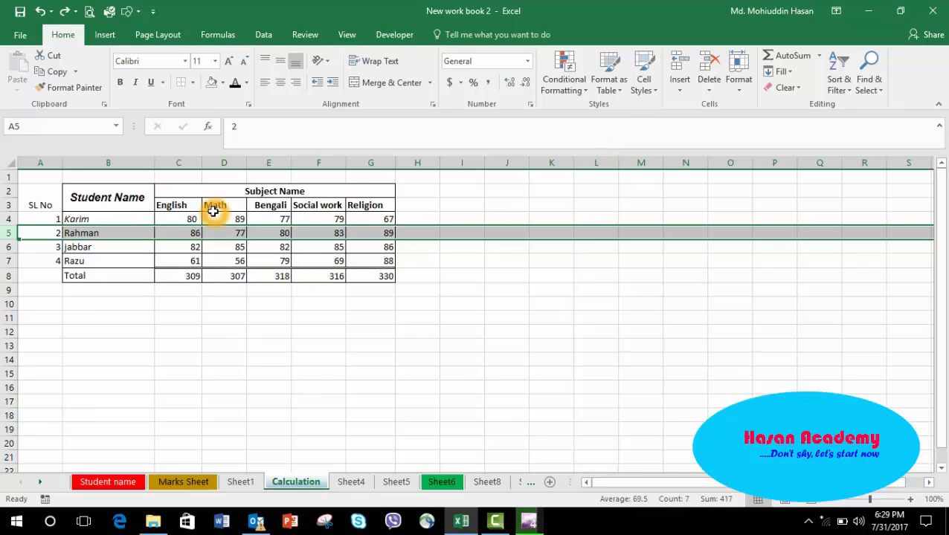
# Delete the entire Religion column, and undo the deletion
pyautogui.click(368, 160)
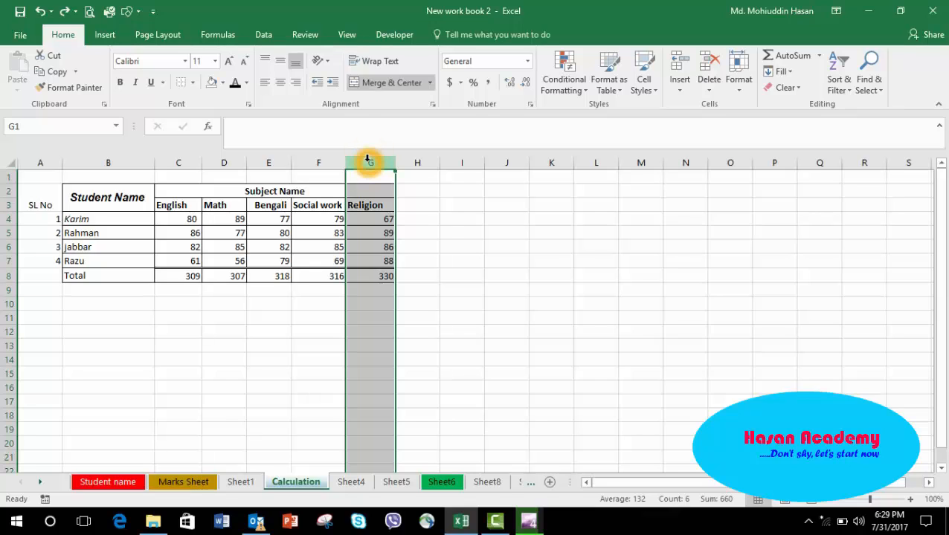
pyautogui.click(371, 163)
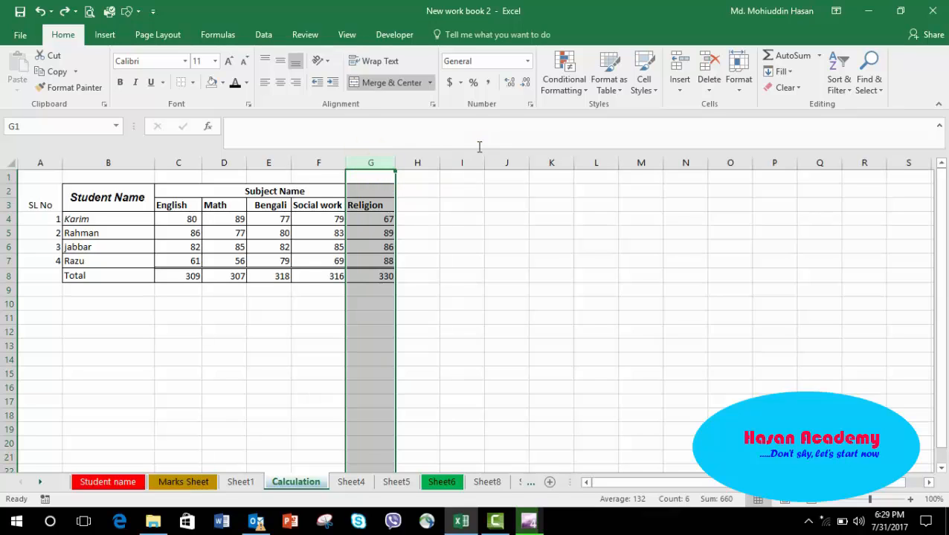
pyautogui.click(710, 86)
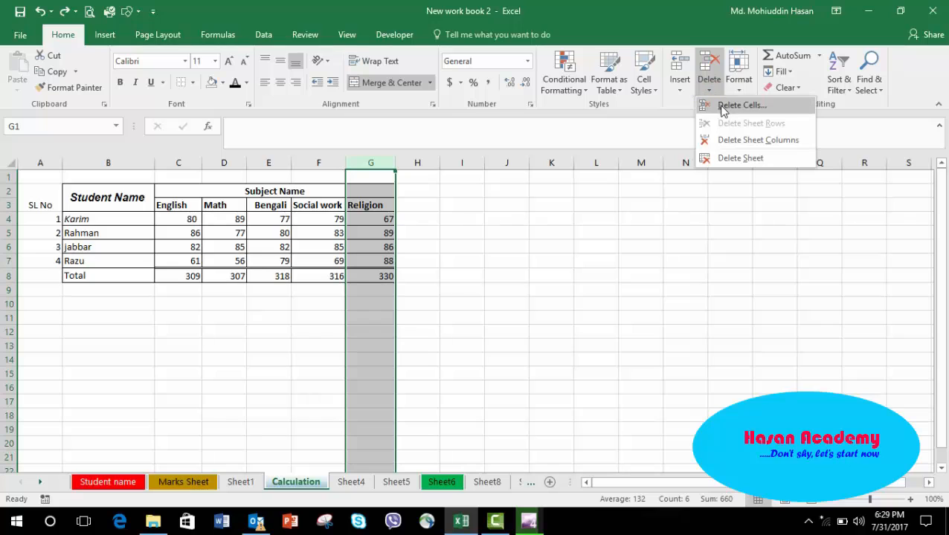
pyautogui.click(721, 106)
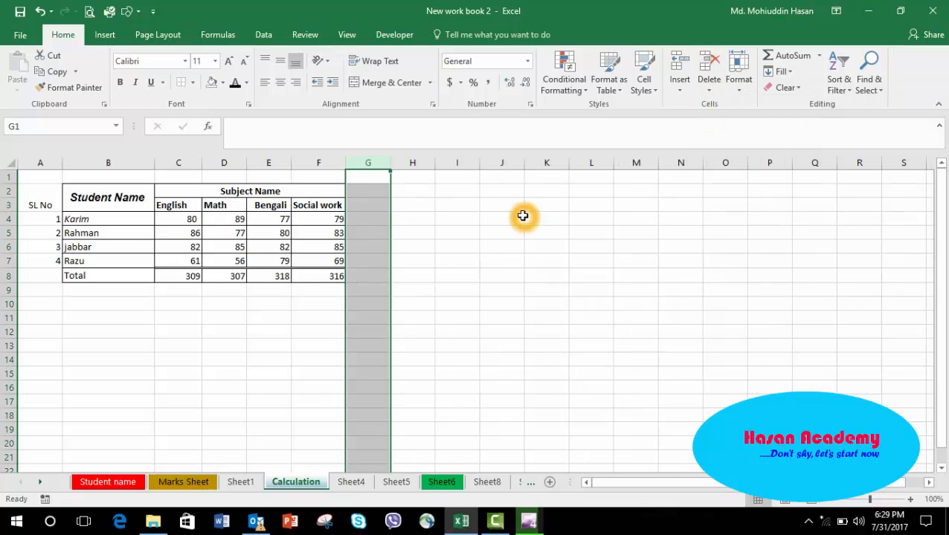
pyautogui.hotkey('ctrl', 'z')
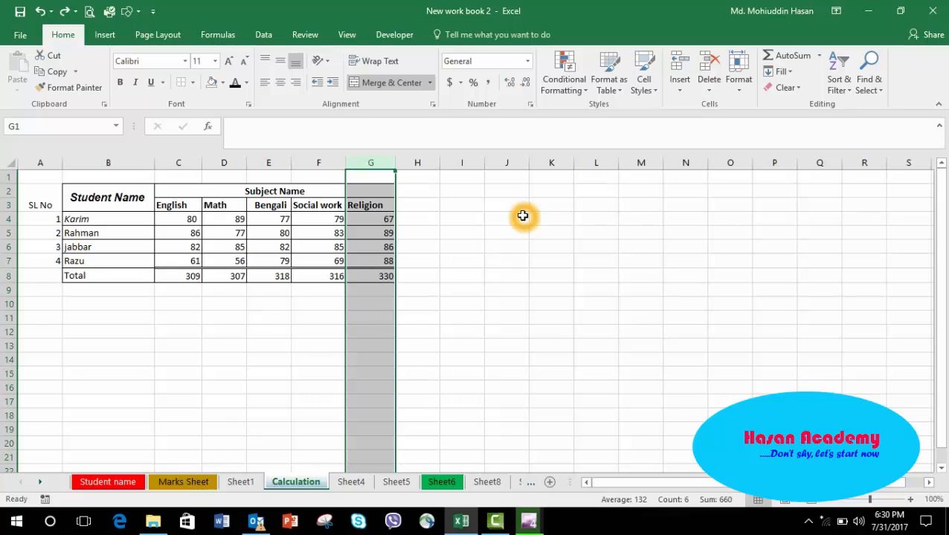
pyautogui.click(38, 220)
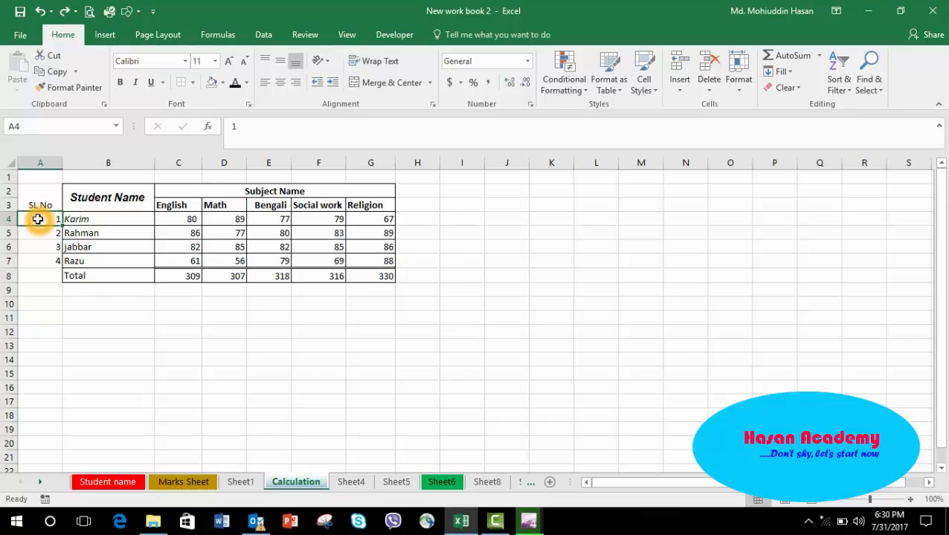
pyautogui.press('Down')
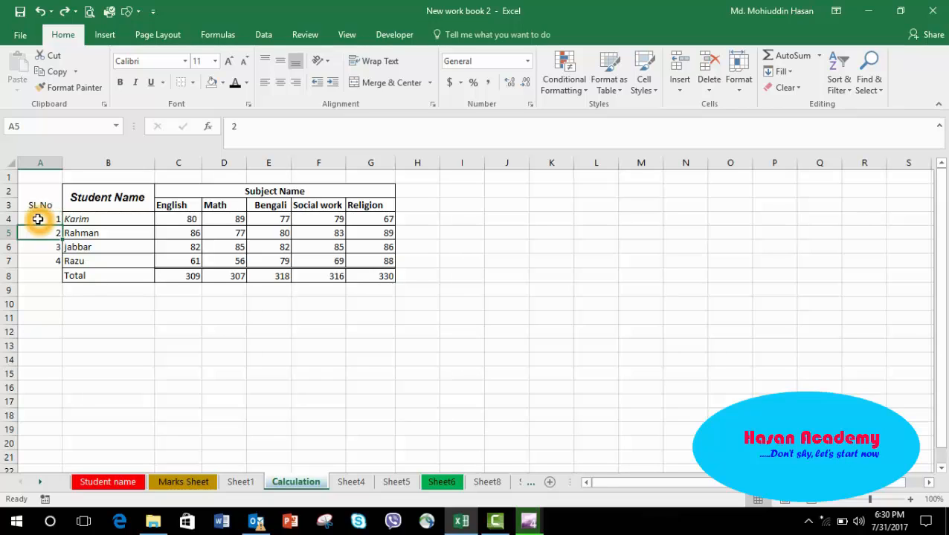
pyautogui.press('Up')
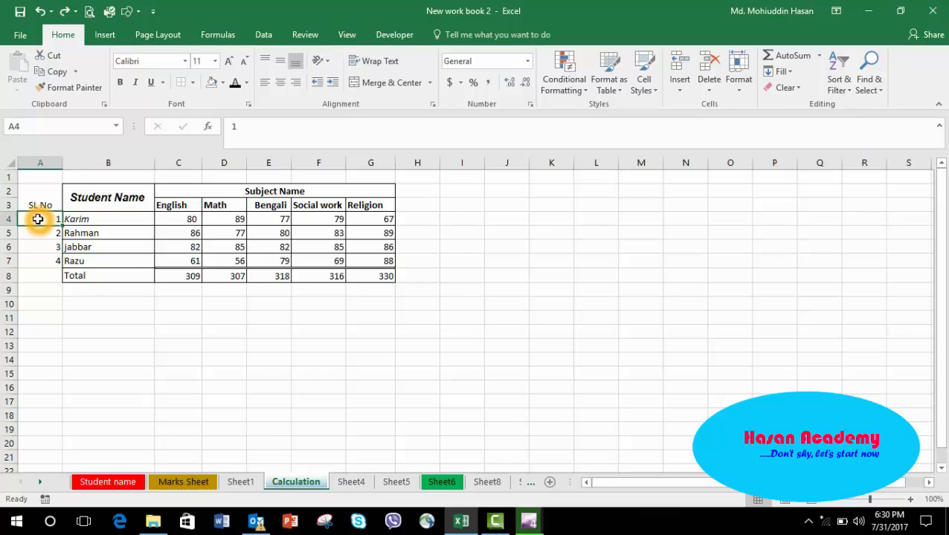
pyautogui.press('Down')
pyautogui.press('Down')
pyautogui.press('Down')
pyautogui.press('Down')
pyautogui.press('Up')
pyautogui.press('Up')
pyautogui.press('Up')
pyautogui.press('Up')
pyautogui.press('Up')
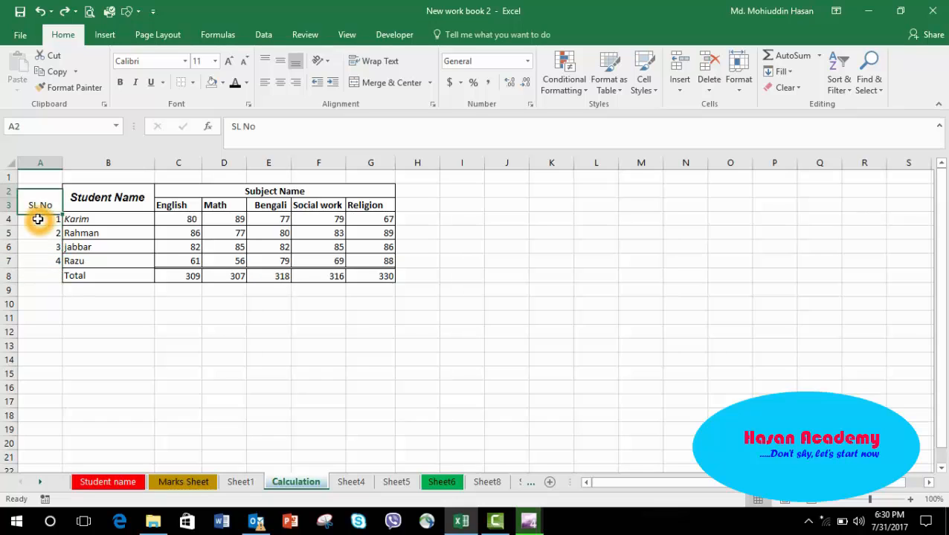
pyautogui.press('Down')
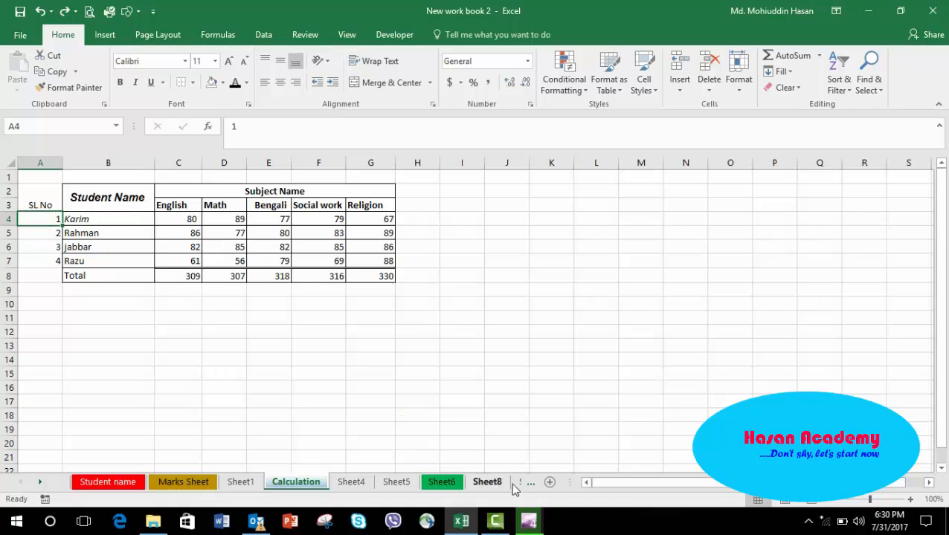
pyautogui.click(535, 527)
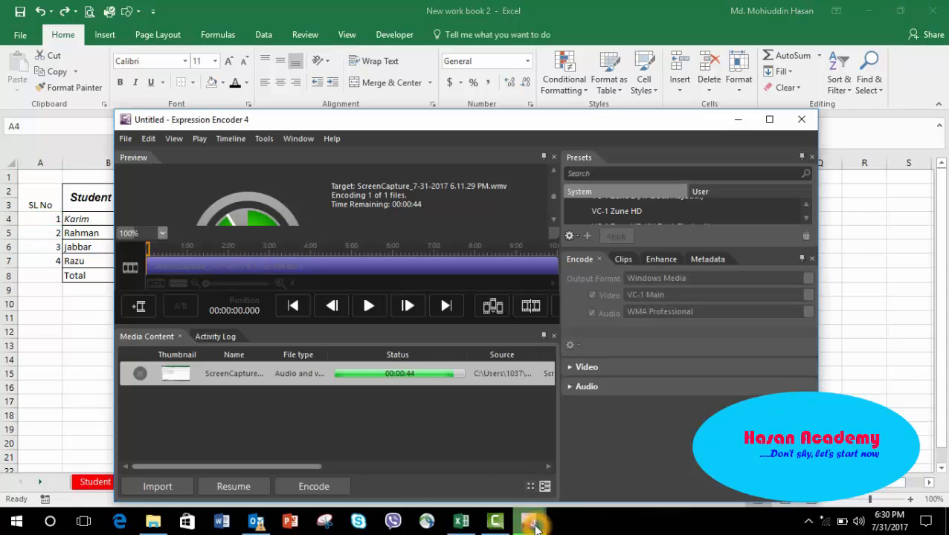
pyautogui.click(740, 121)
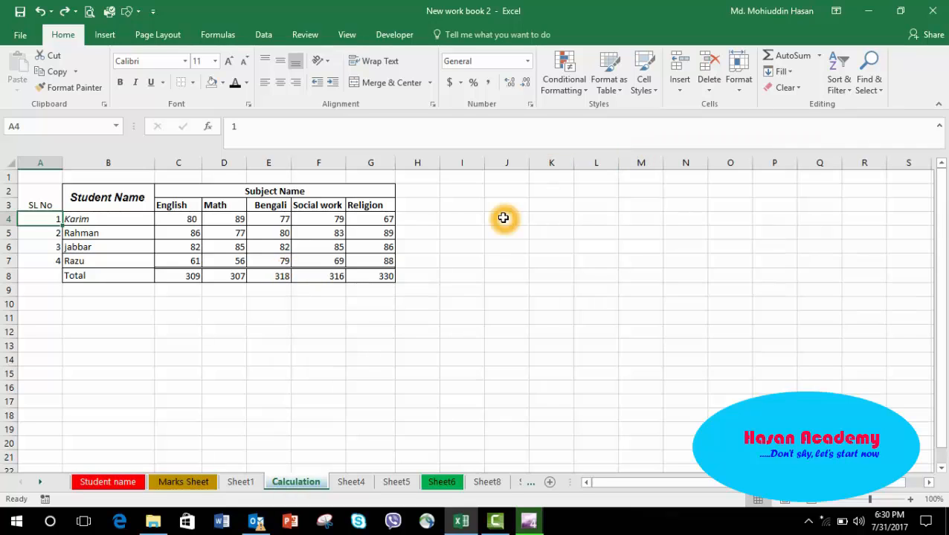
pyautogui.click(737, 84)
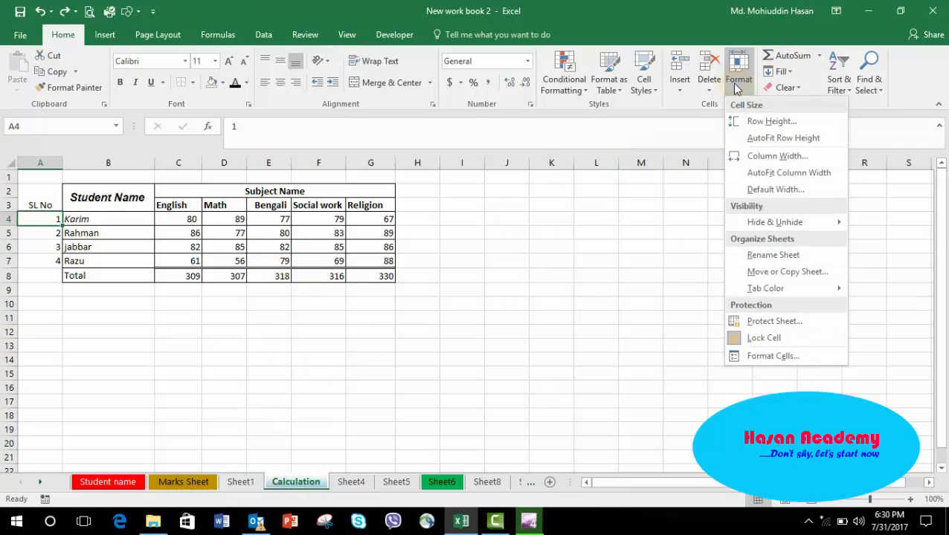
pyautogui.click(761, 125)
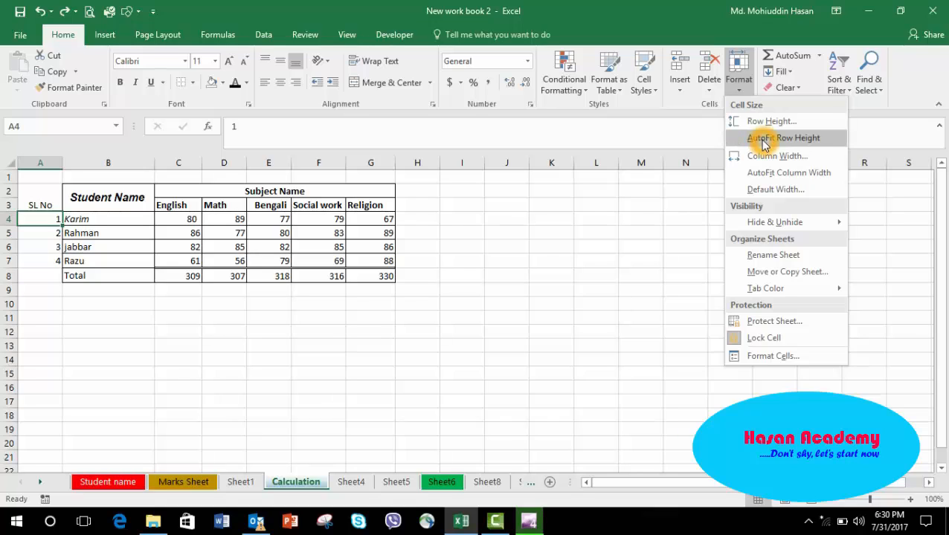
pyautogui.click(768, 178)
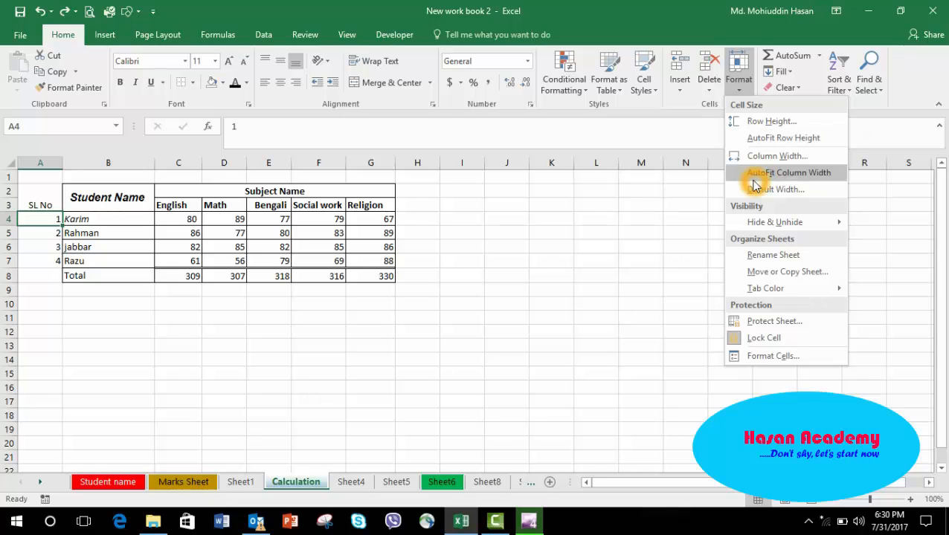
pyautogui.click(473, 254)
pyautogui.click(255, 245)
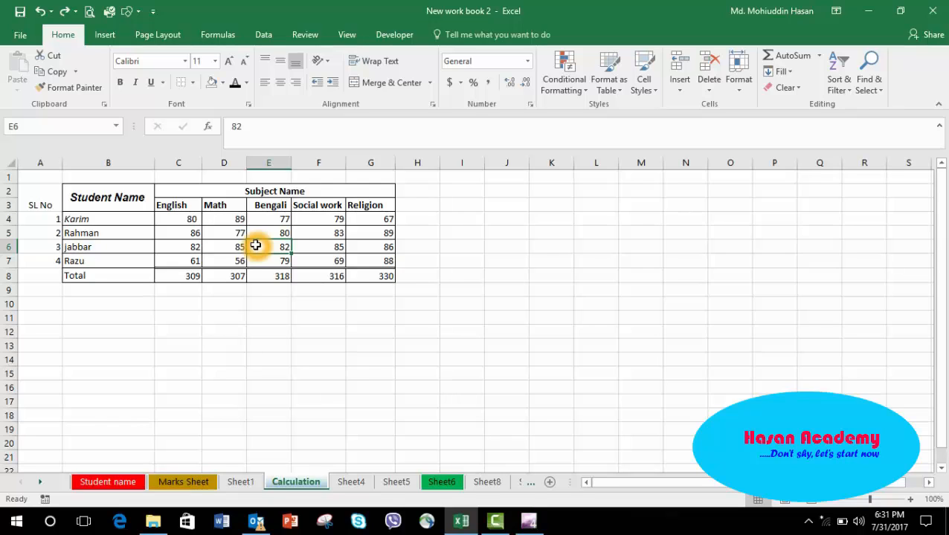
pyautogui.click(111, 219)
pyautogui.press('Right')
pyautogui.press('Left')
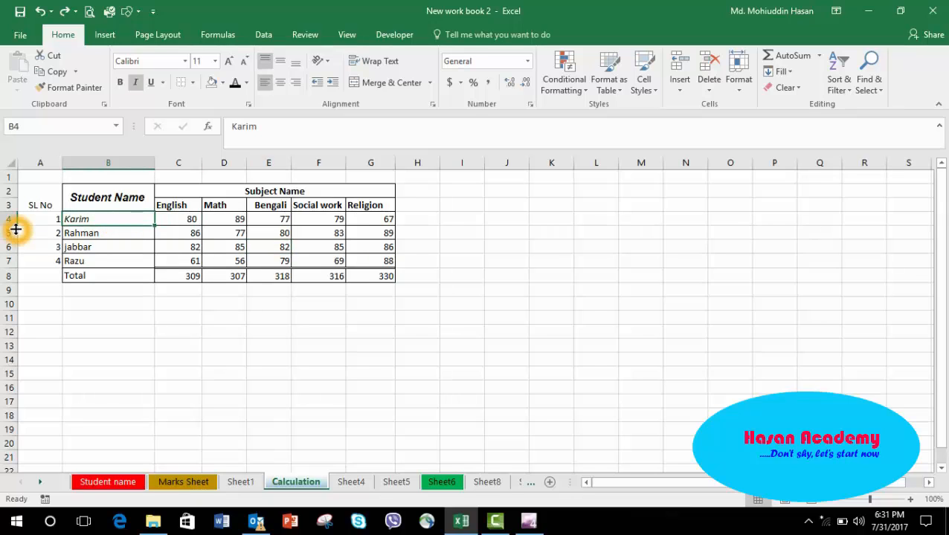
# Resize rows 4 to 8 by hand so they are slightly taller than the header rows and nearly equal in height
pyautogui.moveTo(16, 226); pyautogui.dragTo(12, 347)
pyautogui.click(99, 260)
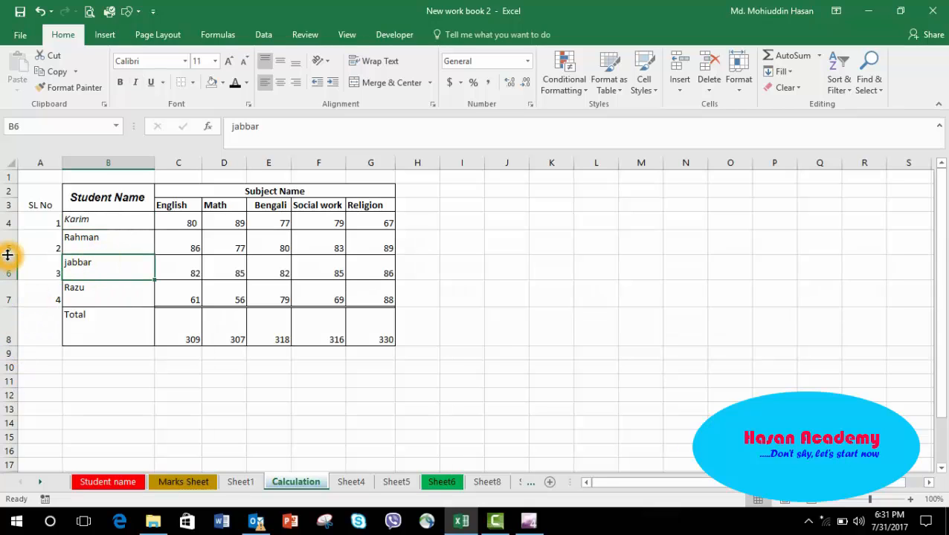
pyautogui.moveTo(8, 255); pyautogui.dragTo(15, 282)
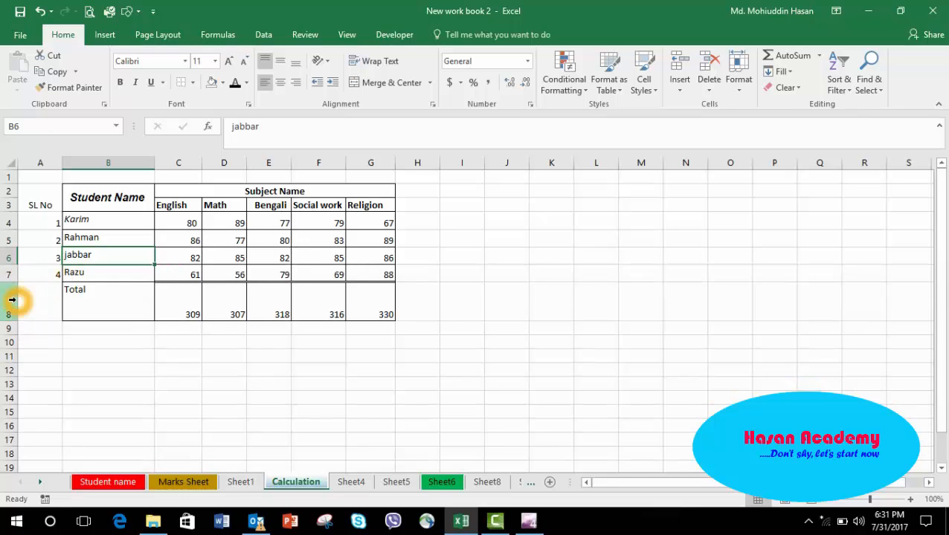
pyautogui.moveTo(11, 322); pyautogui.dragTo(22, 300)
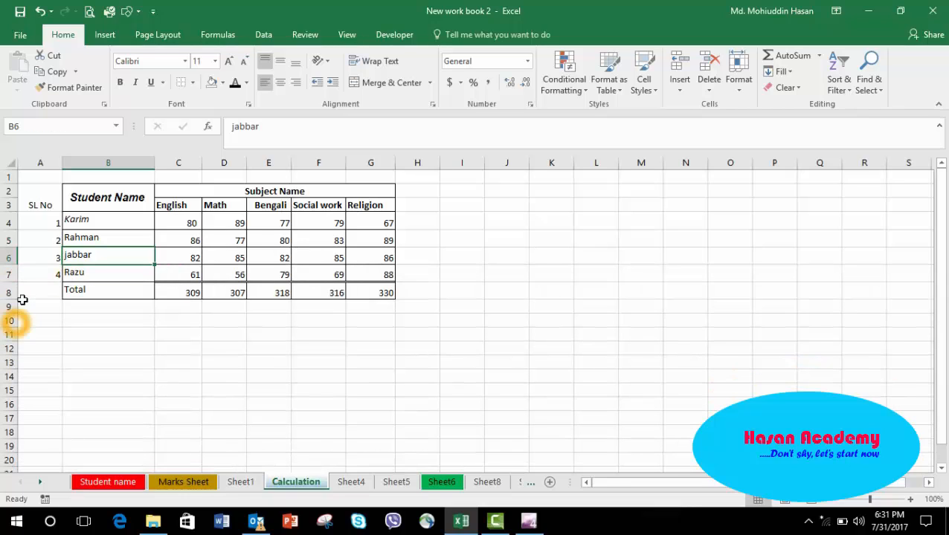
# Set the row height of rows 4 to 8 in the marks table to 25
pyautogui.click(40, 220)
pyautogui.press('Right')
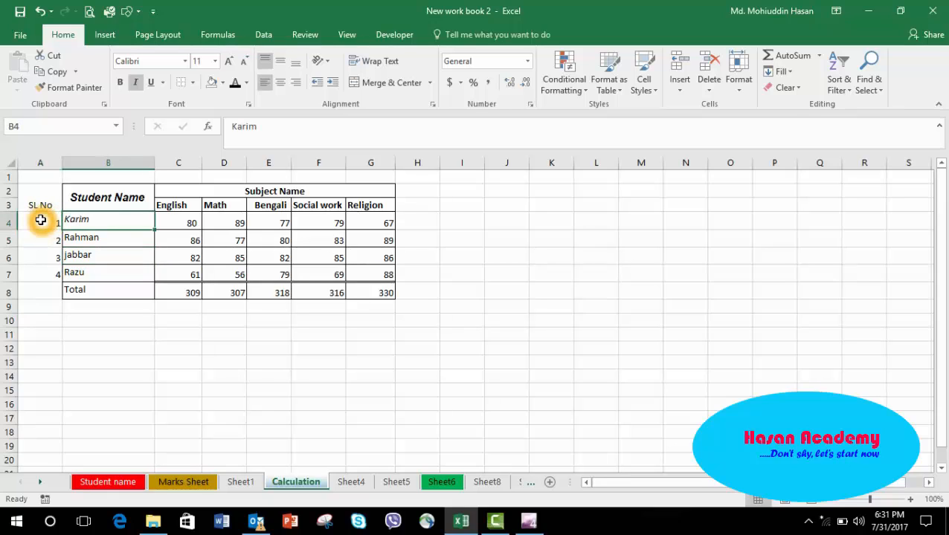
pyautogui.click(40, 220)
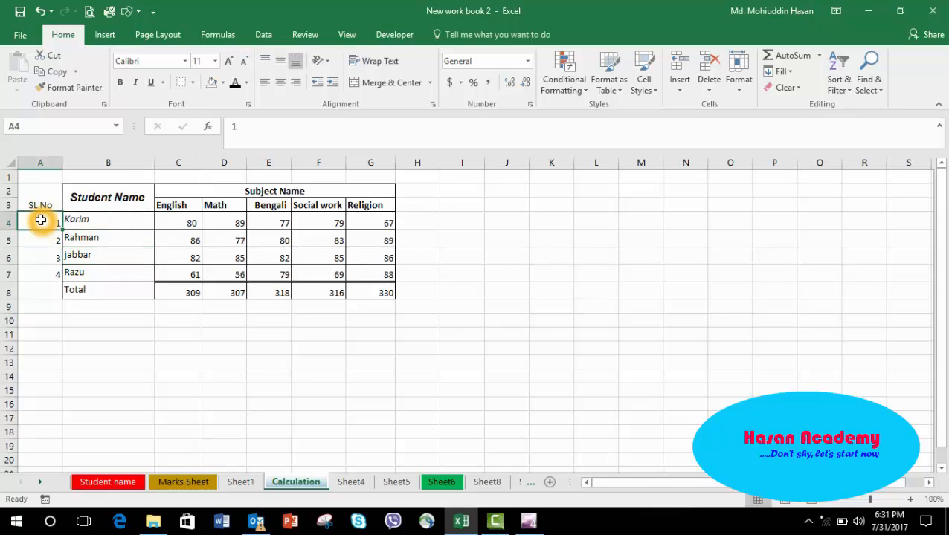
pyautogui.hotkey('shift', 'Right')
pyautogui.hotkey('shift', 'Right')
pyautogui.hotkey('shift', 'Right')
pyautogui.hotkey('shift', 'Right')
pyautogui.hotkey('shift', 'Right')
pyautogui.hotkey('shift', 'Right')
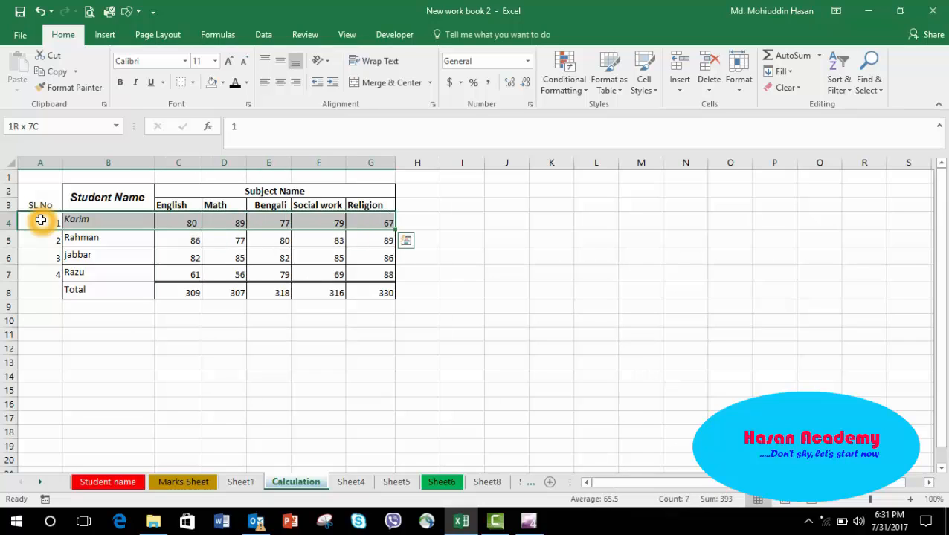
pyautogui.hotkey('shift', 'Down')
pyautogui.hotkey('shift', 'Down')
pyautogui.hotkey('shift', 'Down')
pyautogui.hotkey('shift', 'Down')
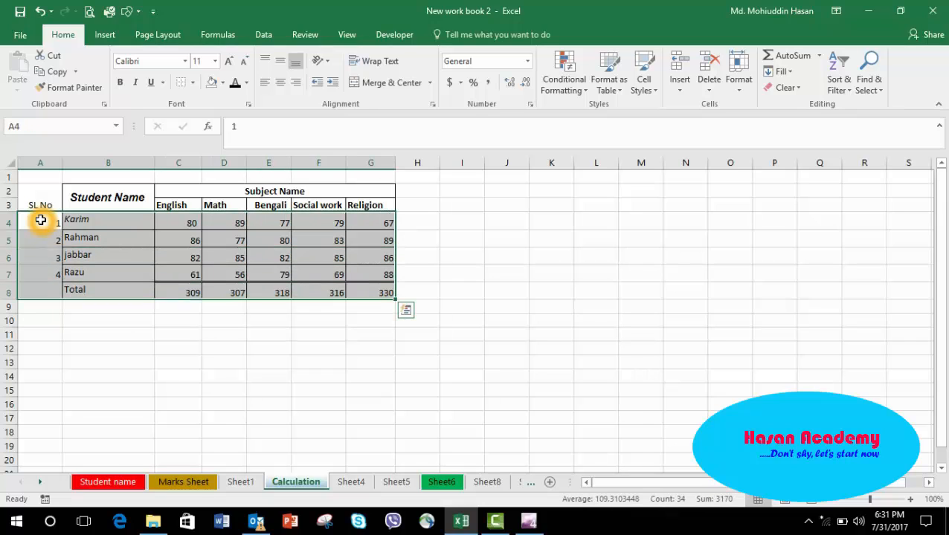
pyautogui.click(738, 97)
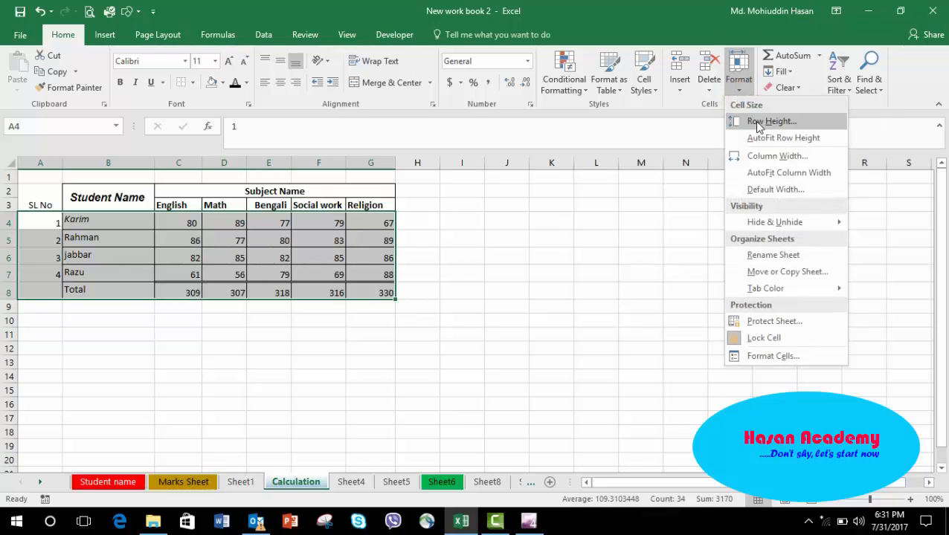
pyautogui.click(757, 125)
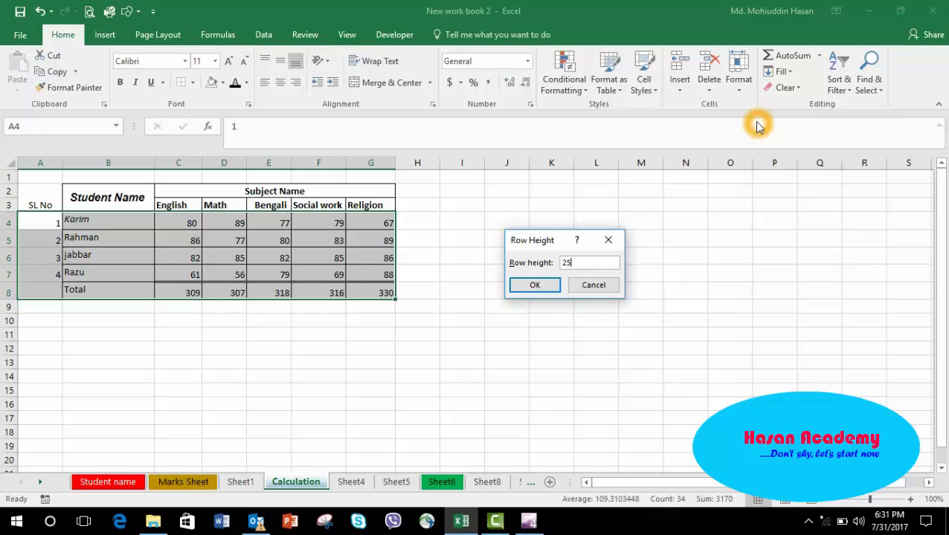
pyautogui.click(544, 285)
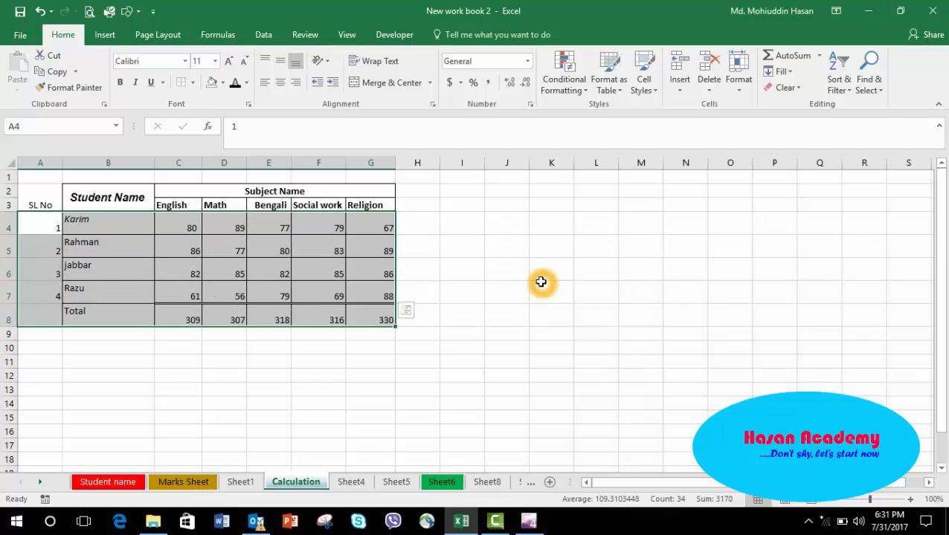
# Move through the cells of the student rows, across and down the marks table, to examine the row heights
pyautogui.click(56, 242)
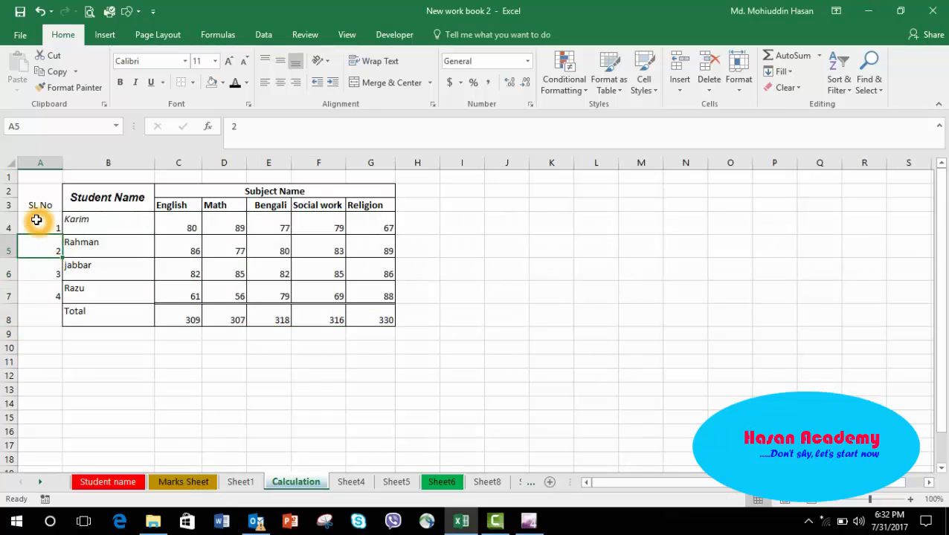
pyautogui.click(37, 220)
pyautogui.press('Right')
pyautogui.press('Right')
pyautogui.press('Right')
pyautogui.press('Right')
pyautogui.press('Right')
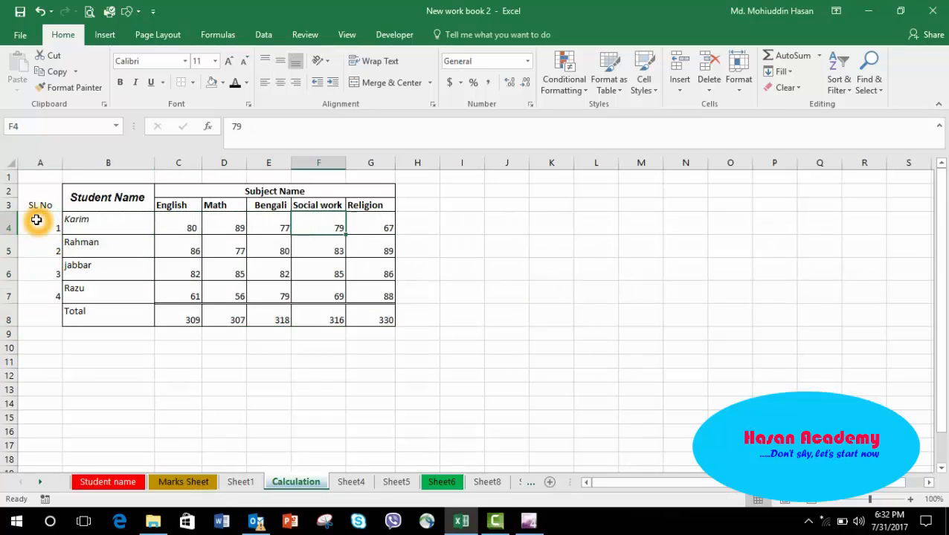
pyautogui.press('Left')
pyautogui.press('Left')
pyautogui.press('Left')
pyautogui.press('Left')
pyautogui.press('Left')
pyautogui.press('Right')
pyautogui.press('Down')
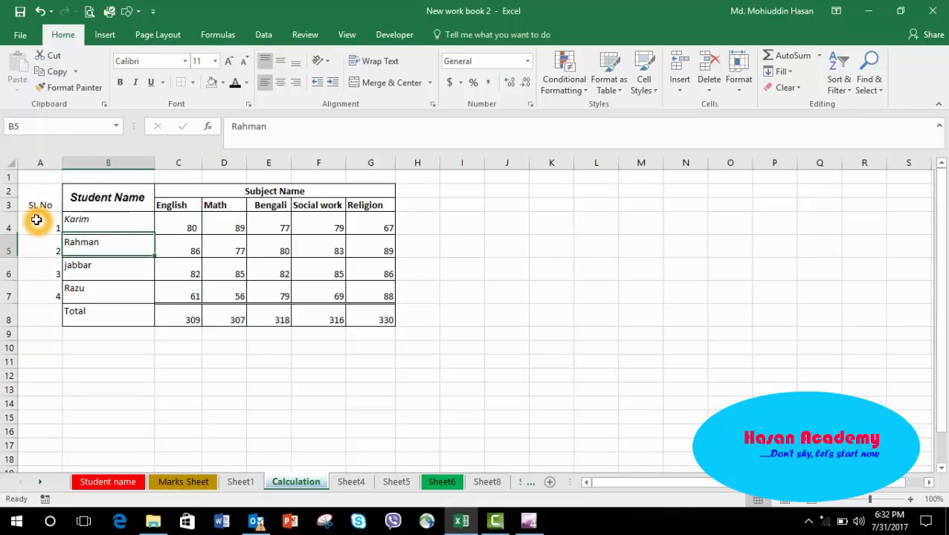
pyautogui.press('Down')
pyautogui.press('Down')
pyautogui.press('Down')
pyautogui.press('Up')
pyautogui.press('Up')
pyautogui.press('Up')
pyautogui.press('Up')
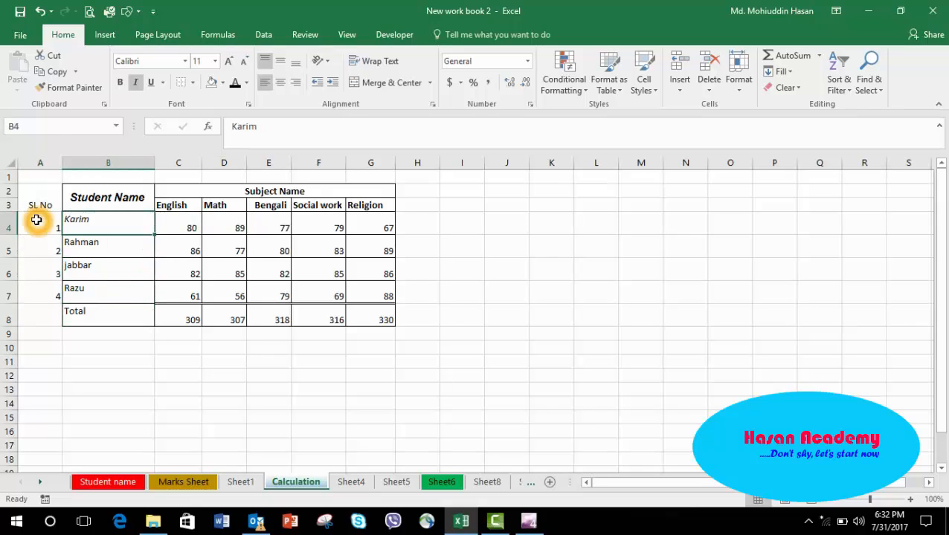
pyautogui.press('Up')
pyautogui.press('Down')
pyautogui.press('Right')
pyautogui.press('Right')
pyautogui.press('Right')
pyautogui.press('Right')
pyautogui.press('Right')
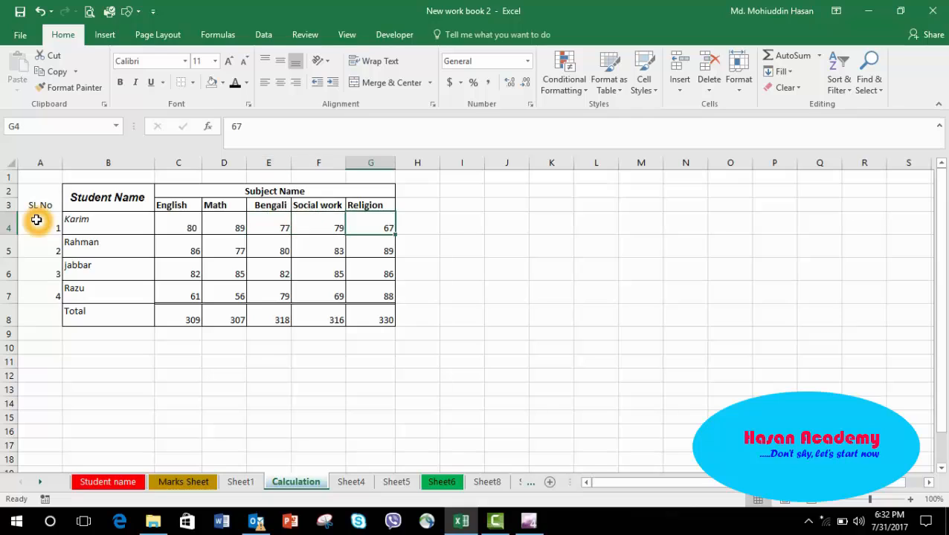
pyautogui.press('Left')
pyautogui.press('Left')
pyautogui.press('Left')
pyautogui.press('Left')
pyautogui.press('Left')
pyautogui.press('Left')
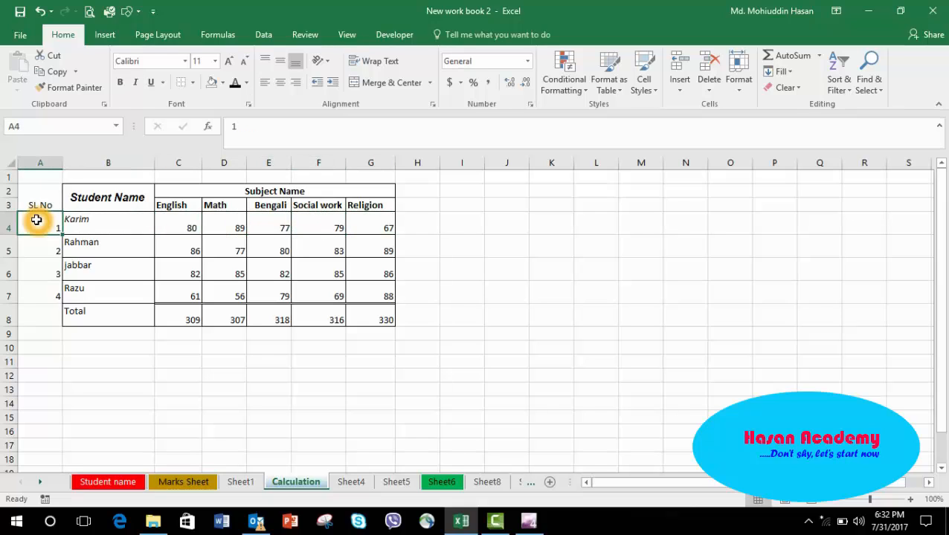
pyautogui.press('Right')
pyautogui.press('Right')
pyautogui.press('Right')
pyautogui.press('Right')
pyautogui.press('Right')
pyautogui.press('Right')
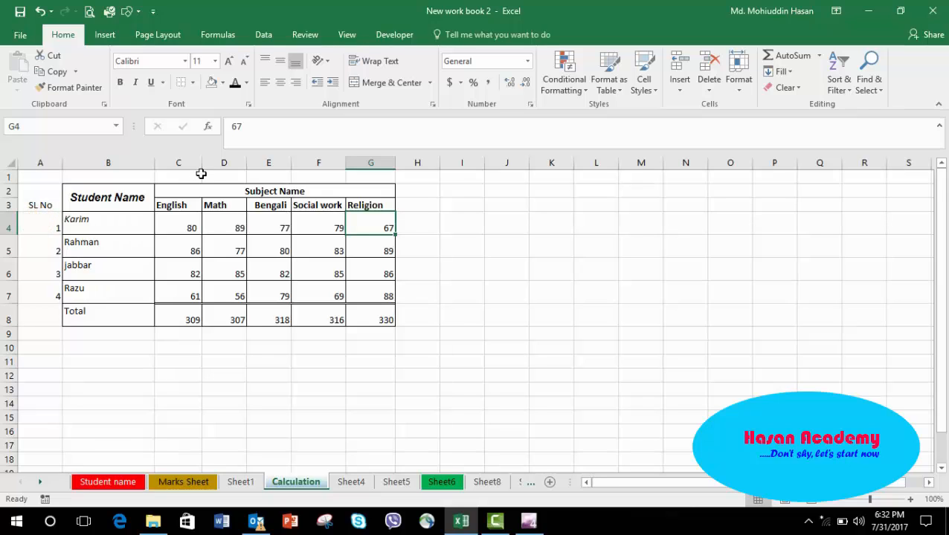
# Resize the subject columns C to G by hand, widening English, Bengali, Social work and Religion and slightly narrowing Math
pyautogui.moveTo(202, 170); pyautogui.dragTo(447, 161)
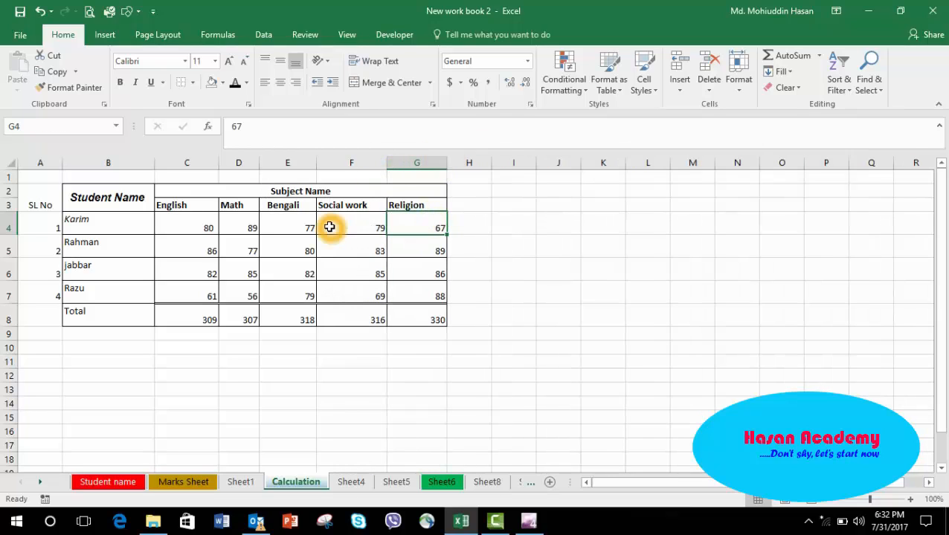
pyautogui.click(167, 220)
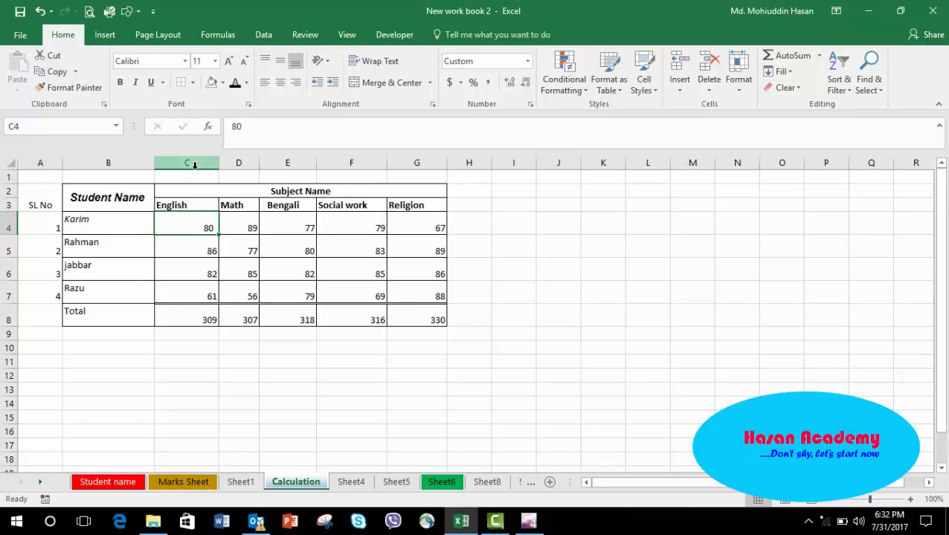
# Select the entire columns C to G and open their column width setting
pyautogui.click(194, 163)
pyautogui.moveTo(194, 163)
pyautogui.mouseDown()
pyautogui.moveTo(476, 163)
pyautogui.moveTo(428, 163)
pyautogui.mouseUp()
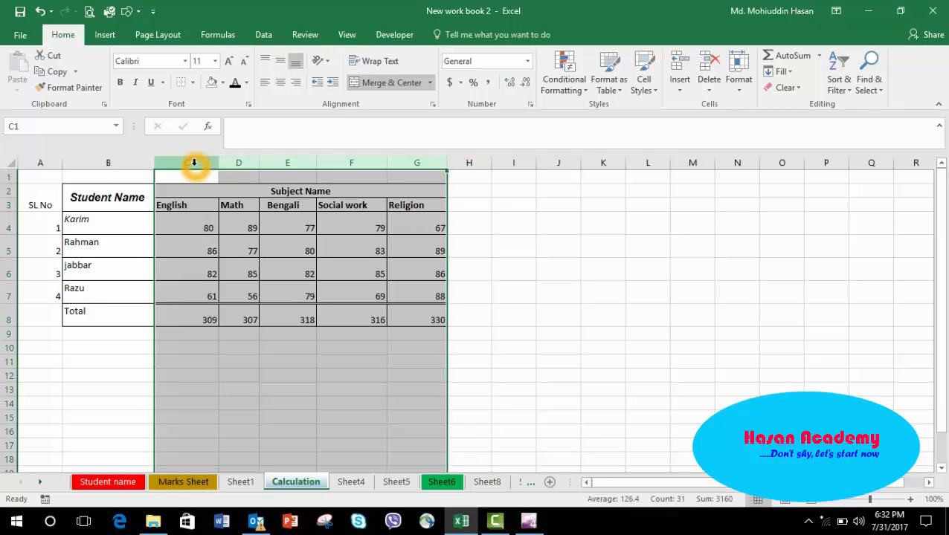
pyautogui.click(739, 89)
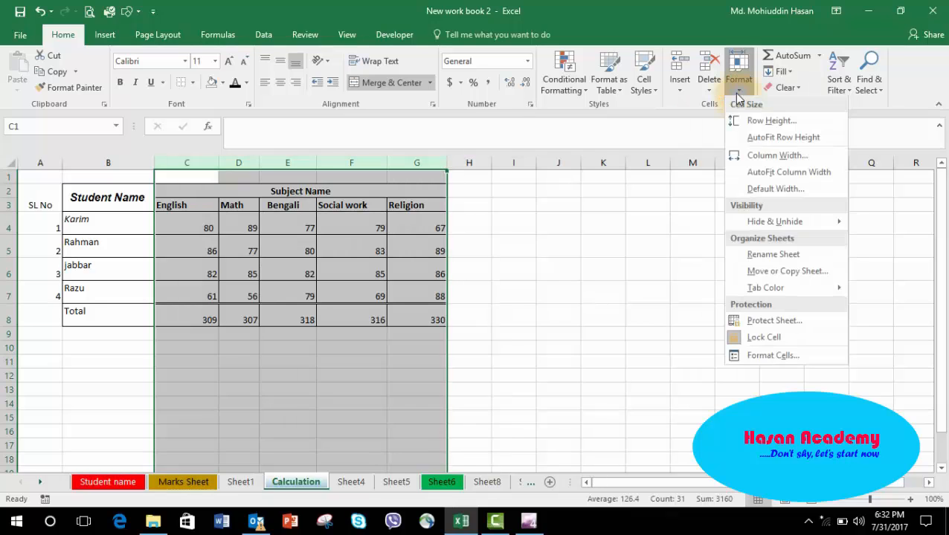
pyautogui.click(757, 155)
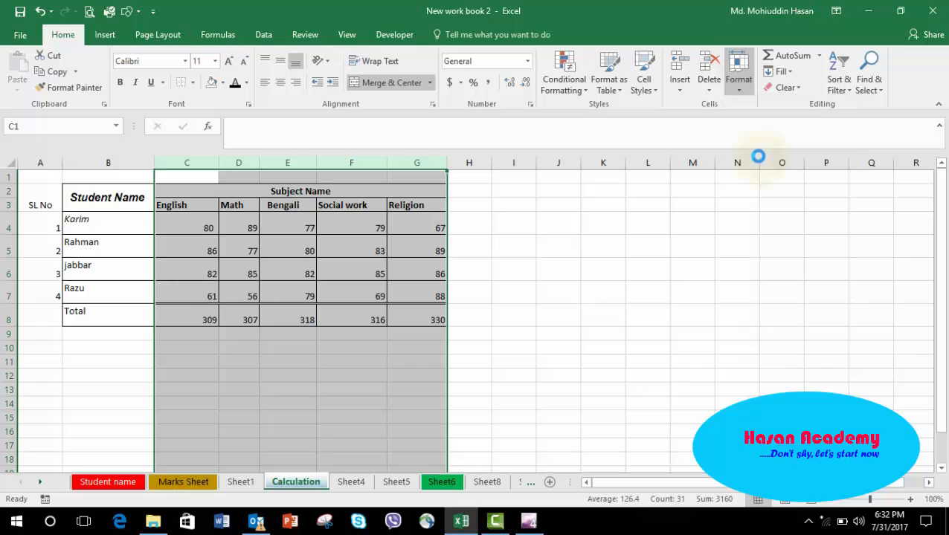